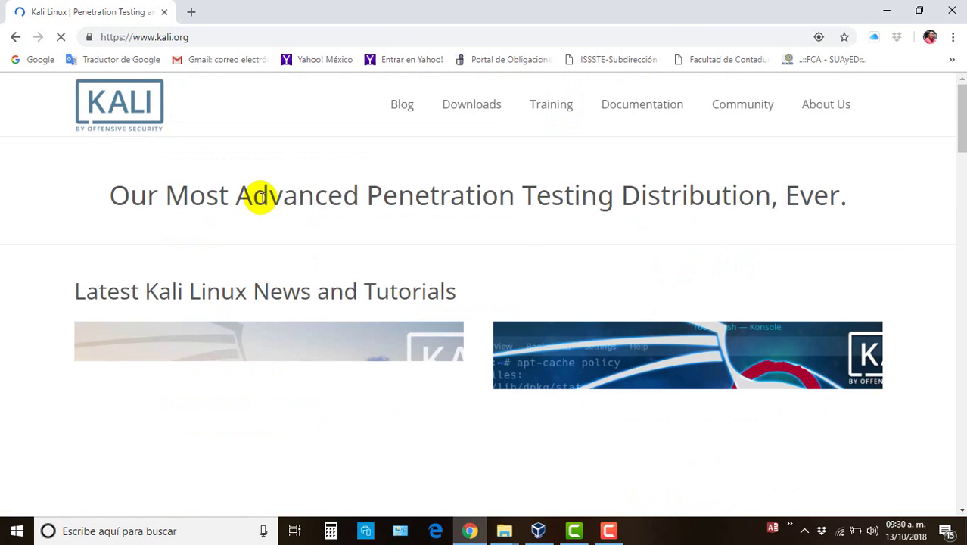
Step: Open the Kali Linux downloads page and locate the Kali Linux 64 Bit image in the download table
mouse_move(456, 118)
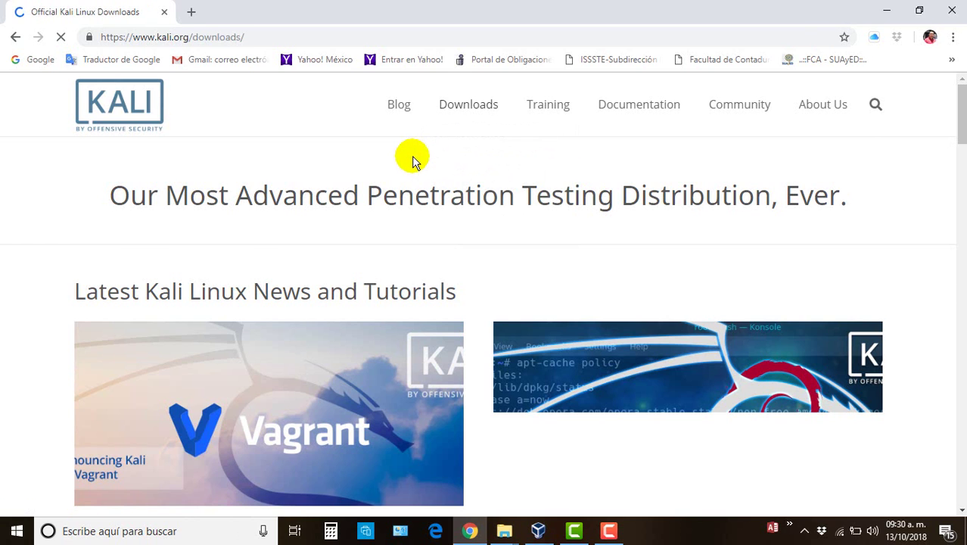
scroll(240, 313, "down", 1)
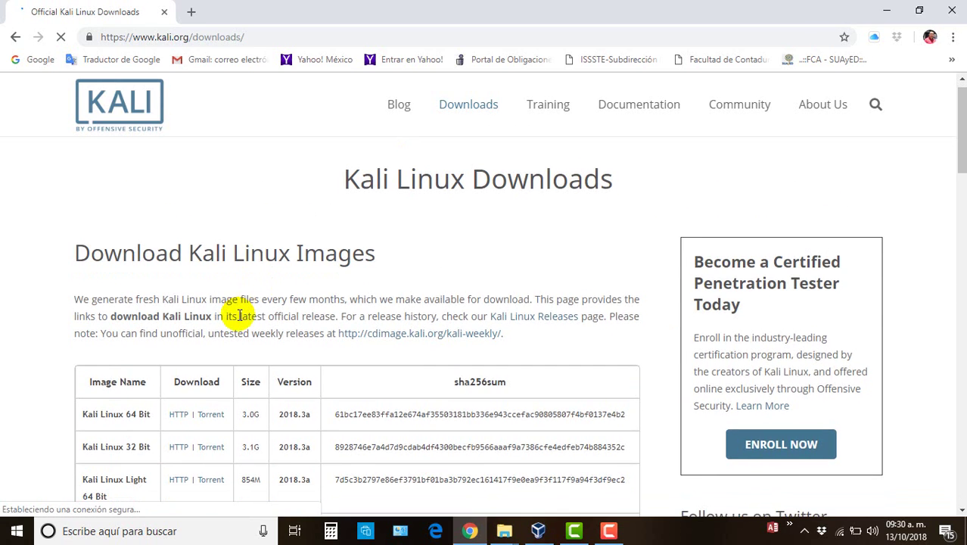
scroll(79, 355, "down", 2)
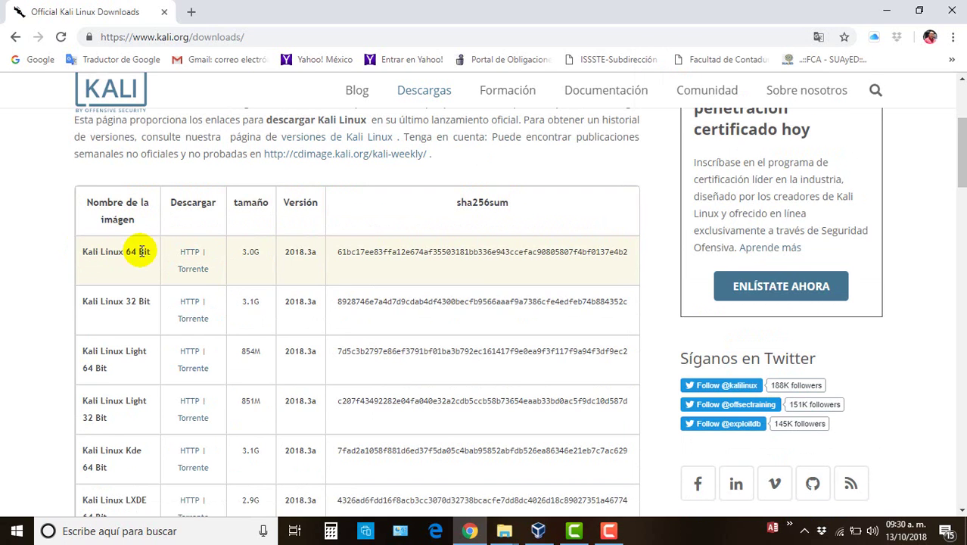
left_click_drag(137, 252, 82, 252)
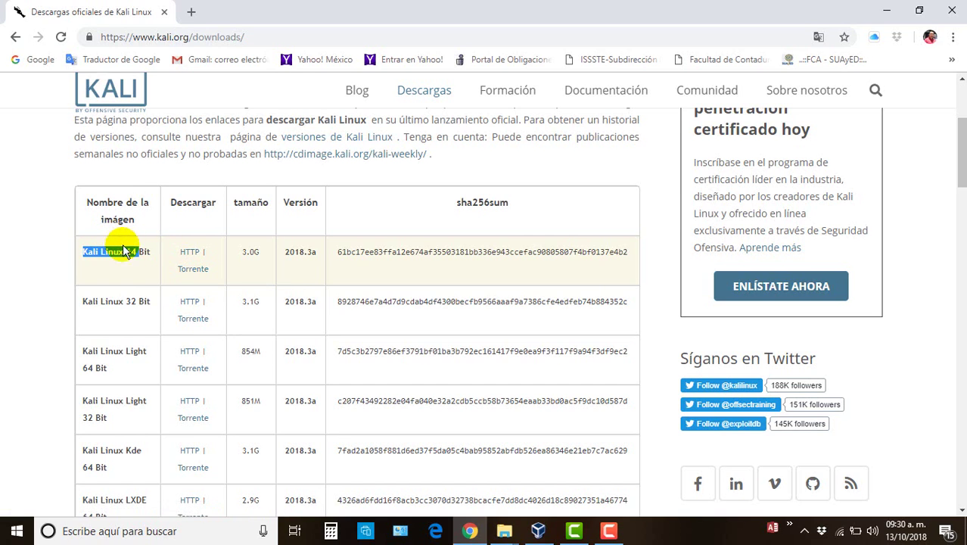
left_click(198, 274)
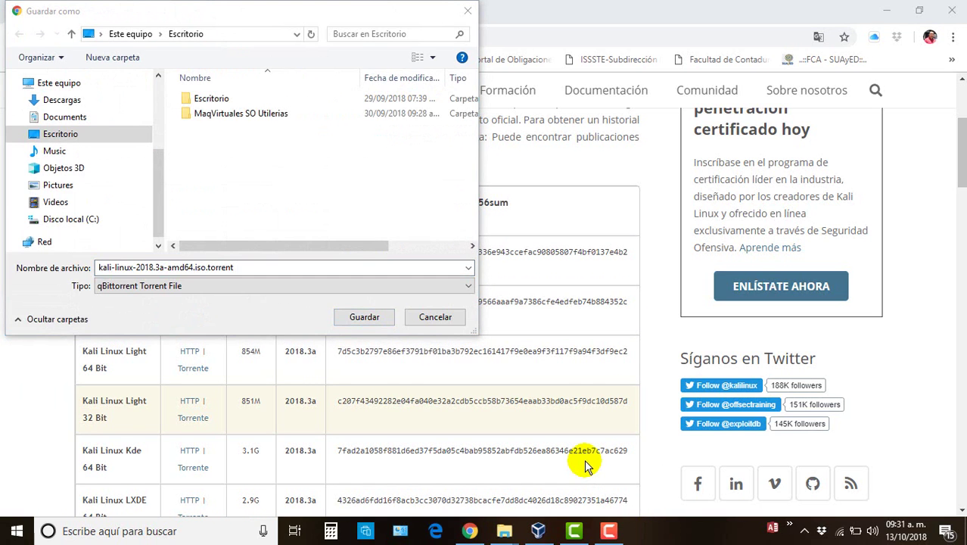
double_click(187, 121)
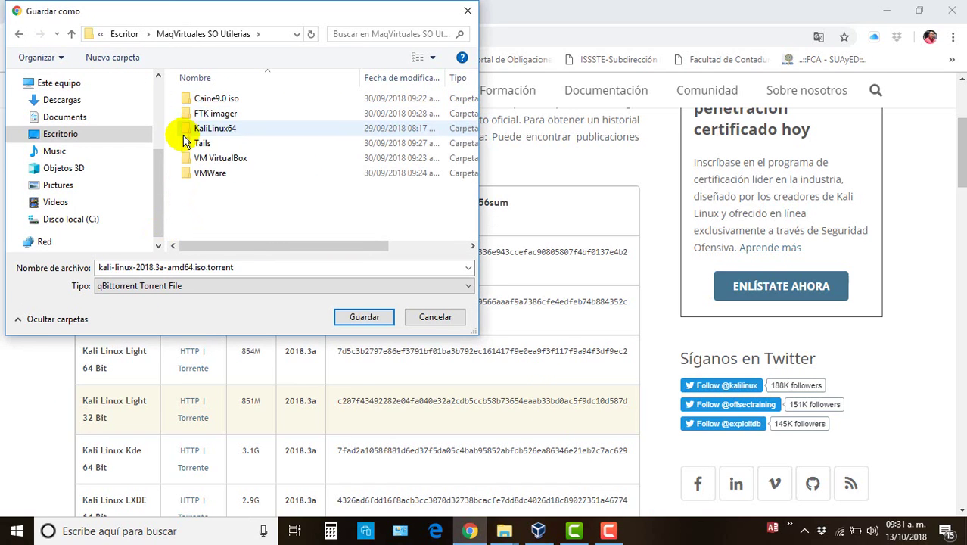
double_click(189, 130)
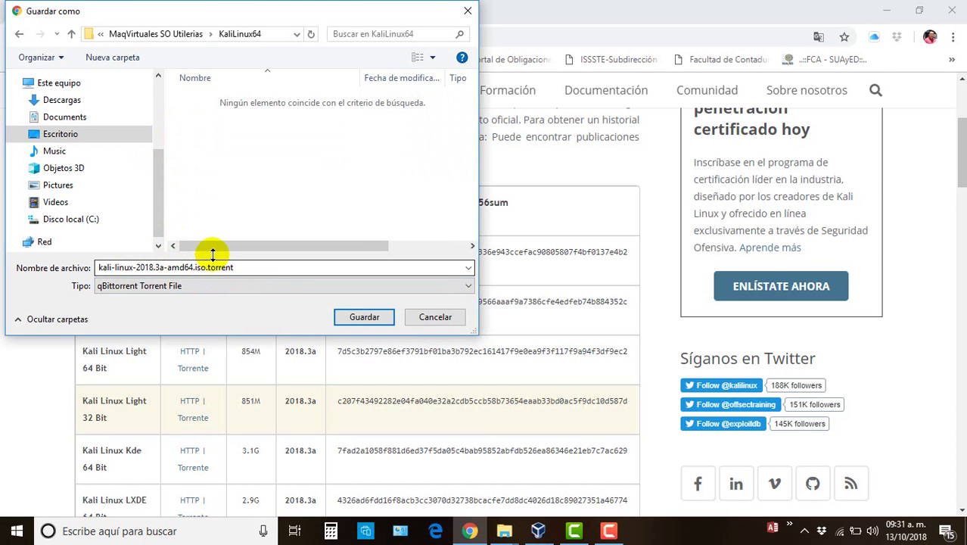
left_click(446, 321)
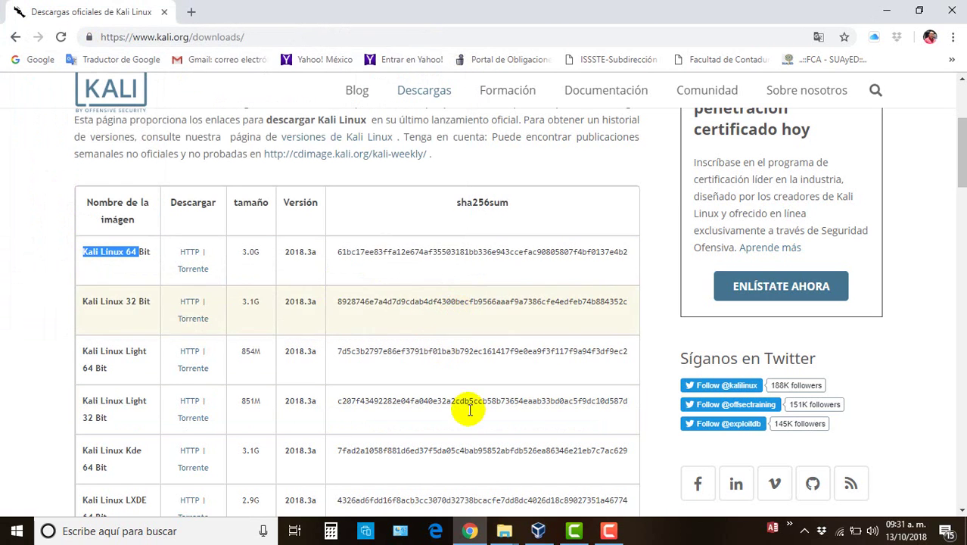
Step: Switch to File Explorer and locate kali-linux-2018.3a-amd64.iso in the KaliLinux64 folder of MaqVirtuales SO Utilerias
left_click(503, 532)
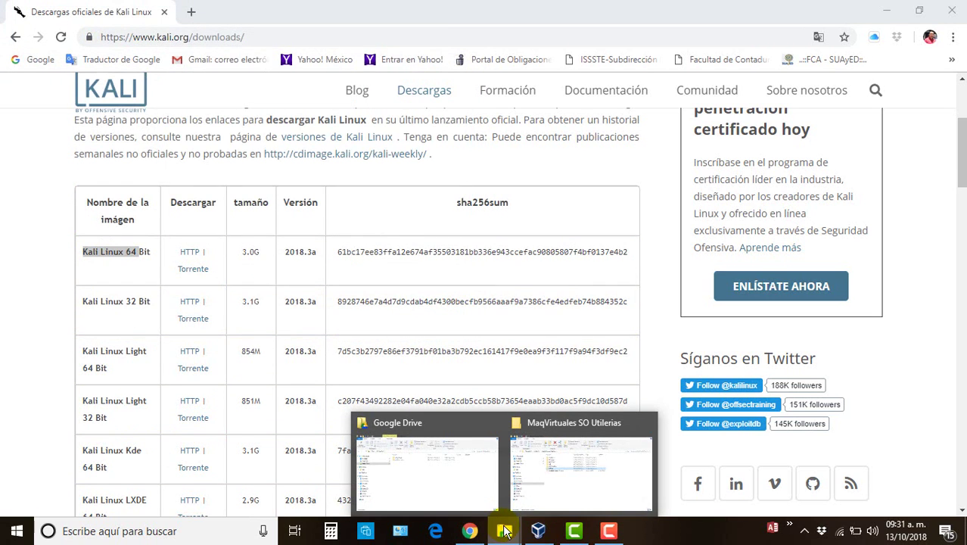
left_click(541, 493)
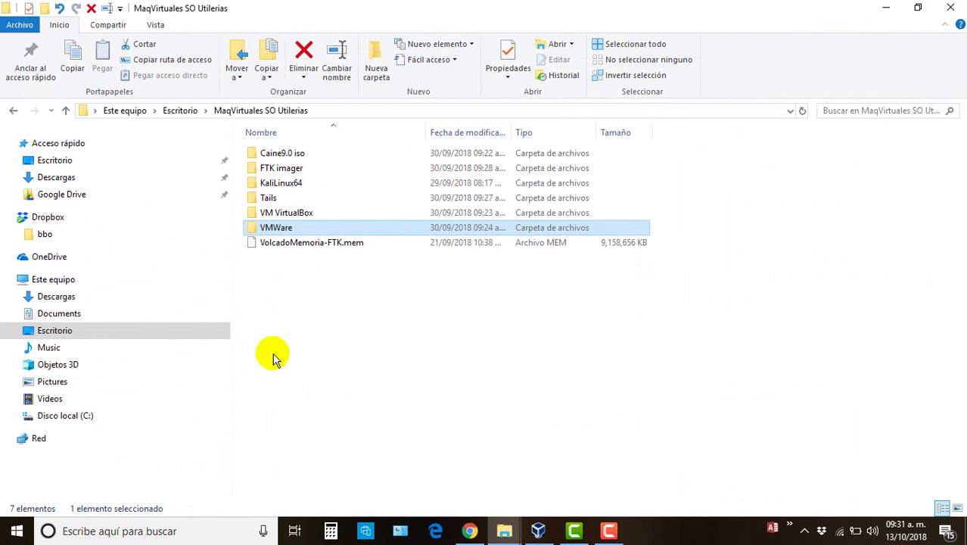
double_click(255, 188)
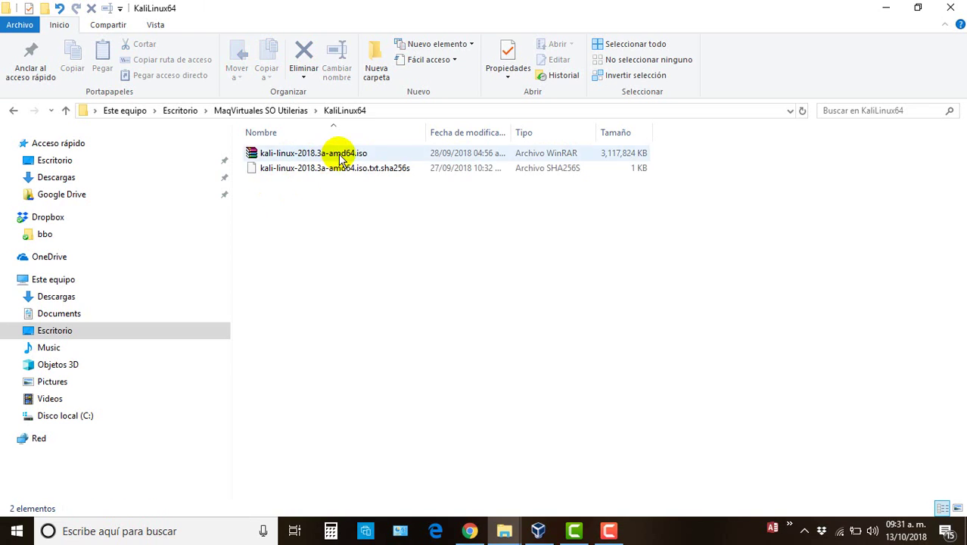
left_click(340, 155)
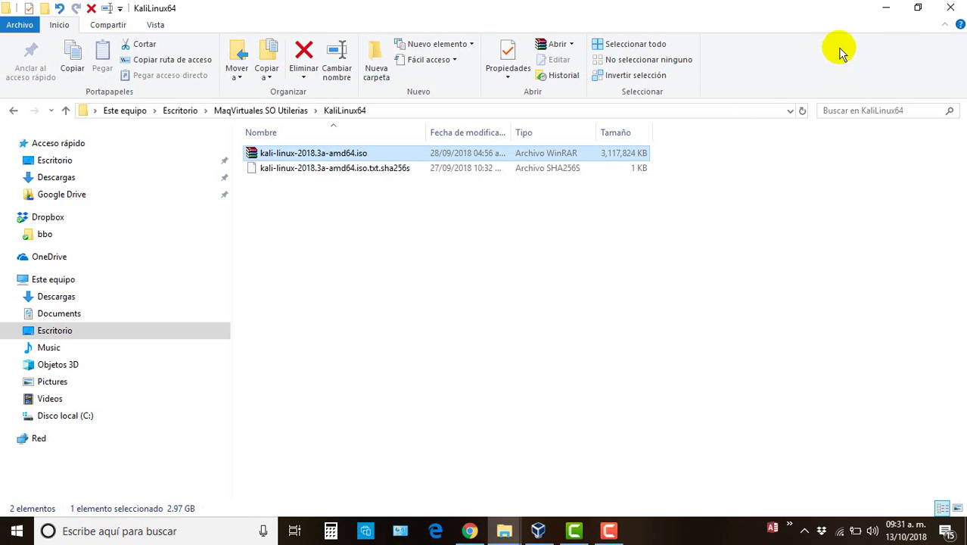
left_click(886, 11)
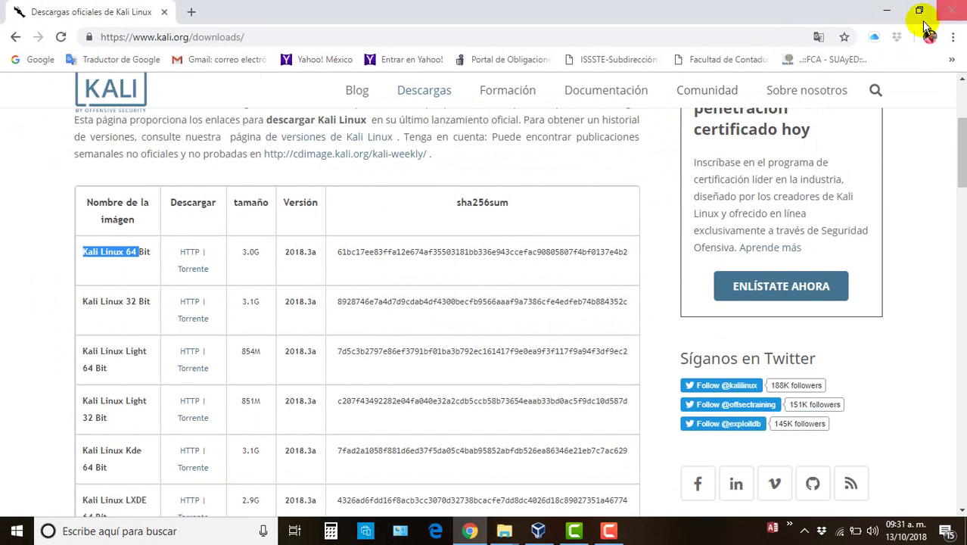
left_click(887, 13)
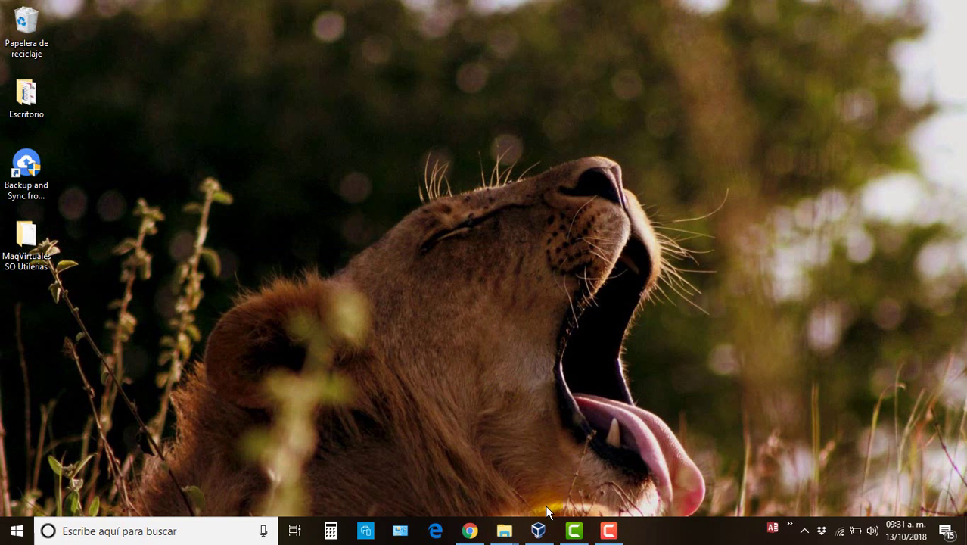
Step: Switch to VirtualBox and start a new virtual machine named Kali Linux Live with type Linux and version Debian (64-bit)
left_click(537, 530)
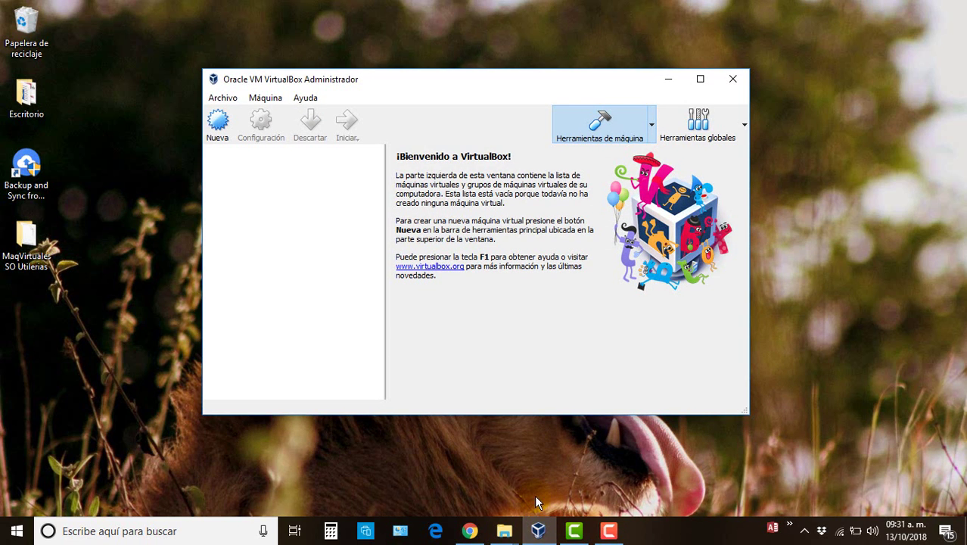
left_click(218, 123)
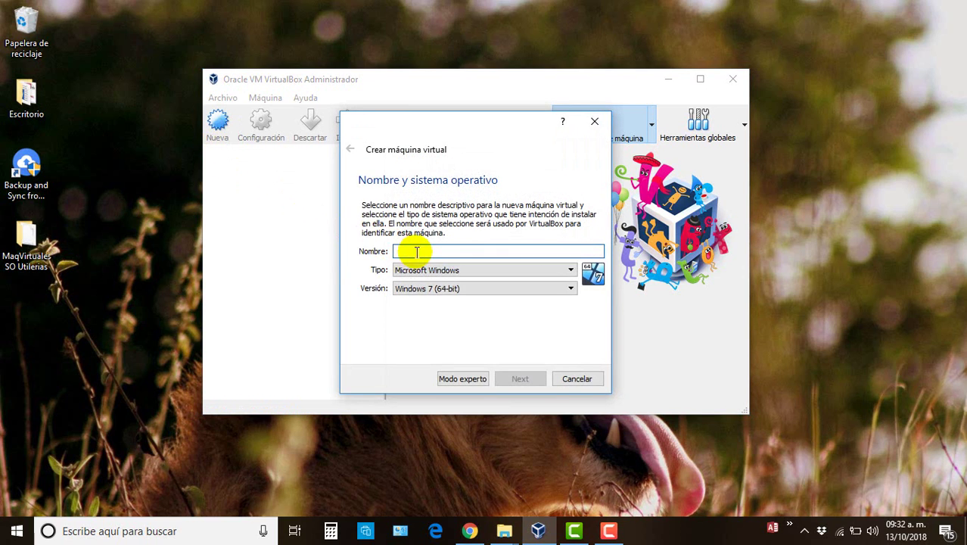
type("k")
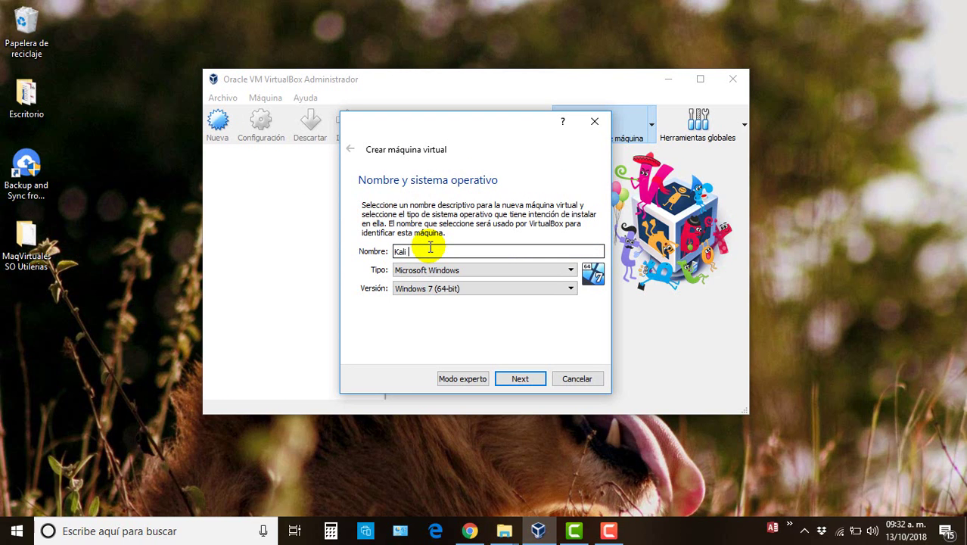
type("ali Linux Live")
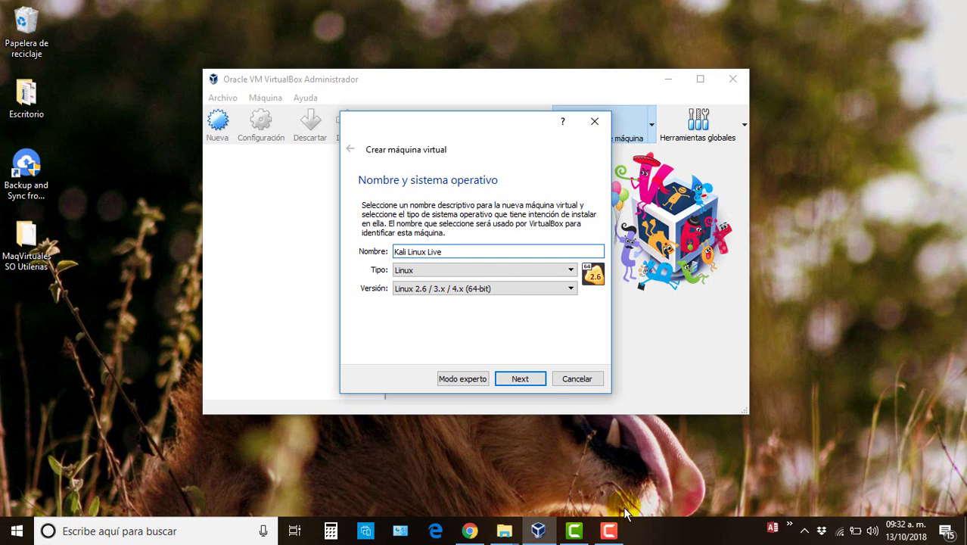
left_click(645, 524)
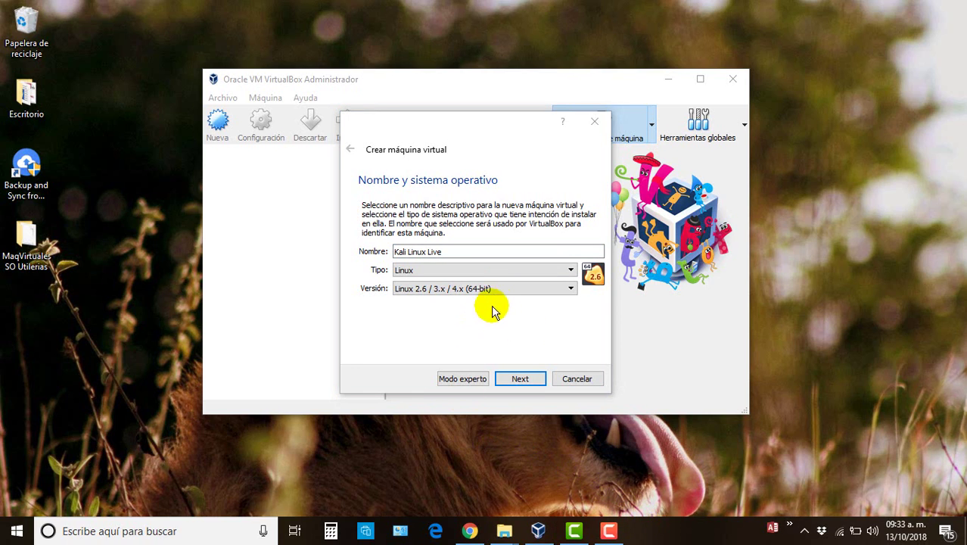
left_click(512, 289)
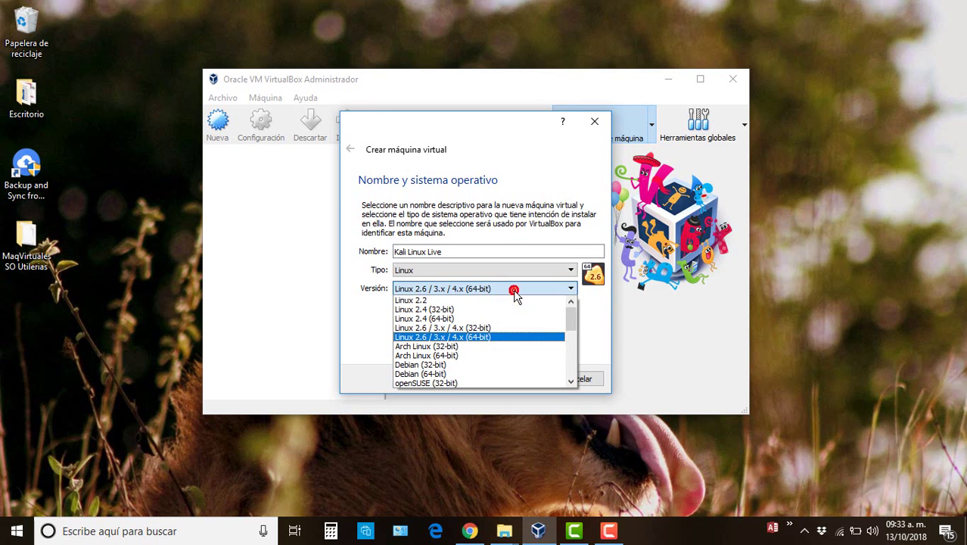
left_click(437, 373)
left_click(522, 378)
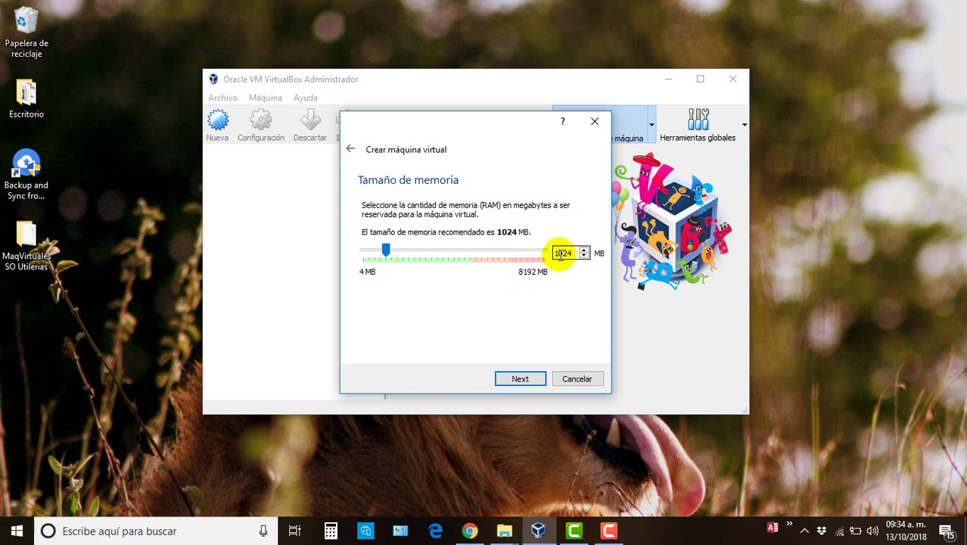
Step: Edit the new virtual machine's memory size and proceed to its hard disk options
left_click(557, 253)
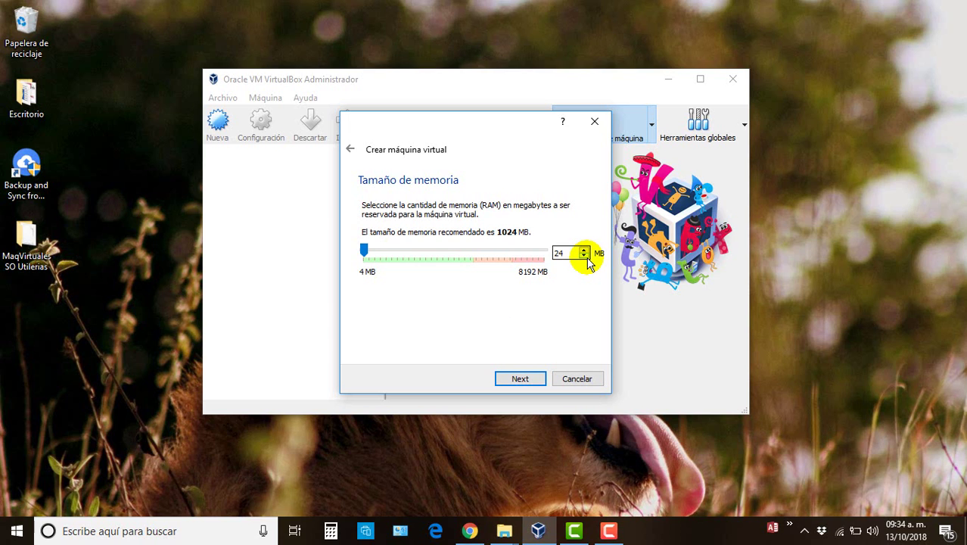
left_click(535, 385)
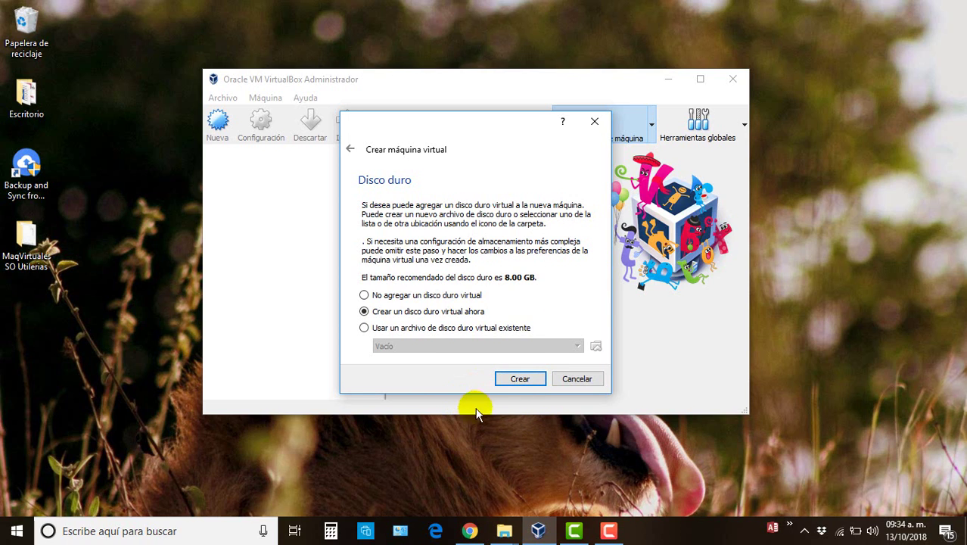
left_click(686, 540)
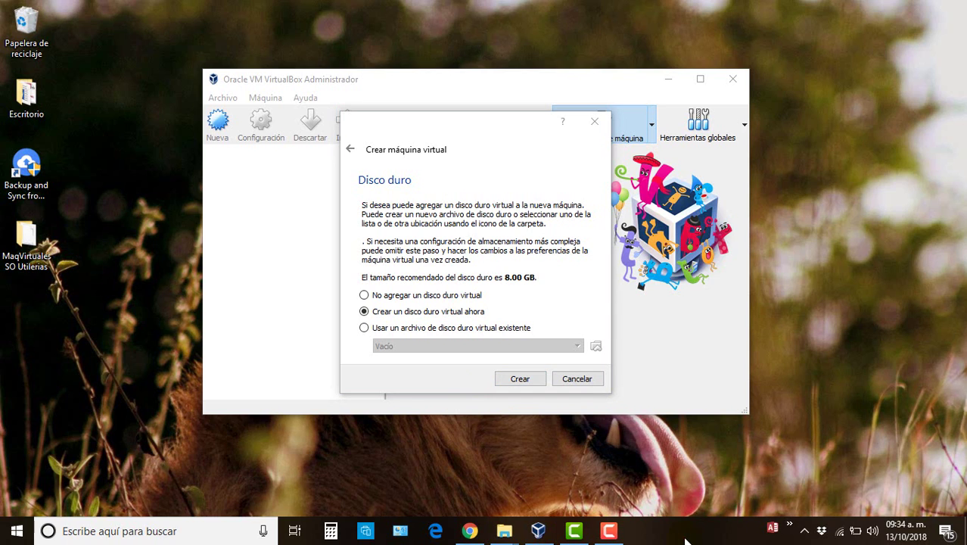
Step: Create a dynamically allocated VDI virtual hard disk named Kali Linux Live with a size of about 41.23 GB
left_click(522, 380)
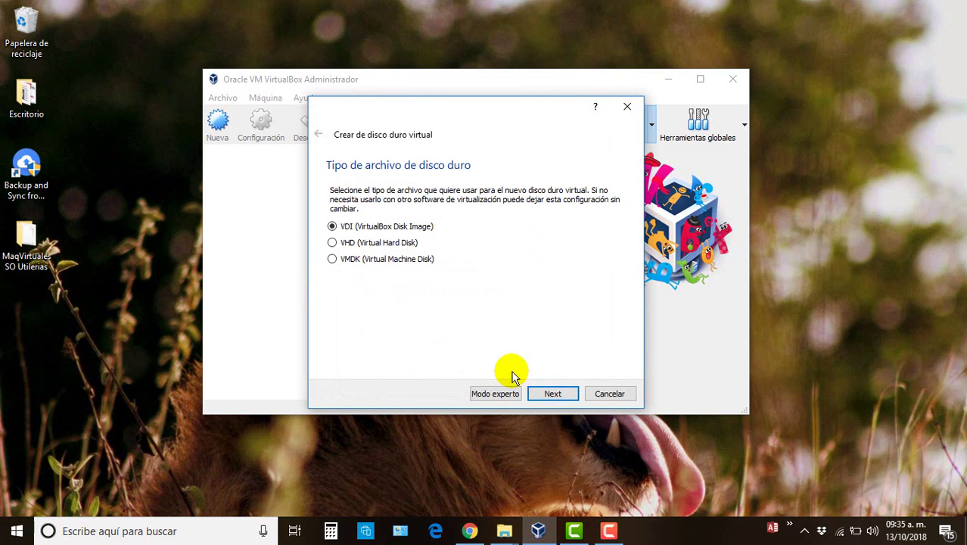
left_click(555, 394)
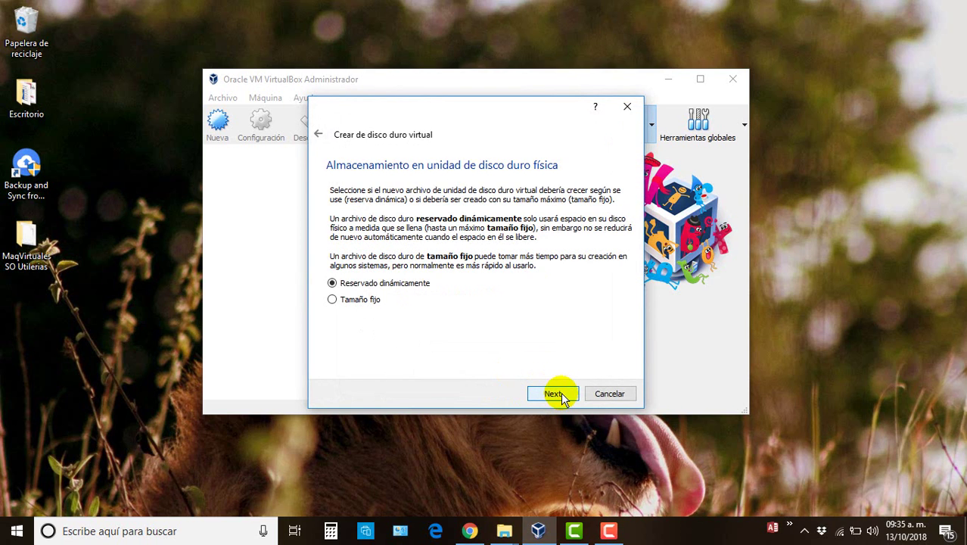
left_click(552, 394)
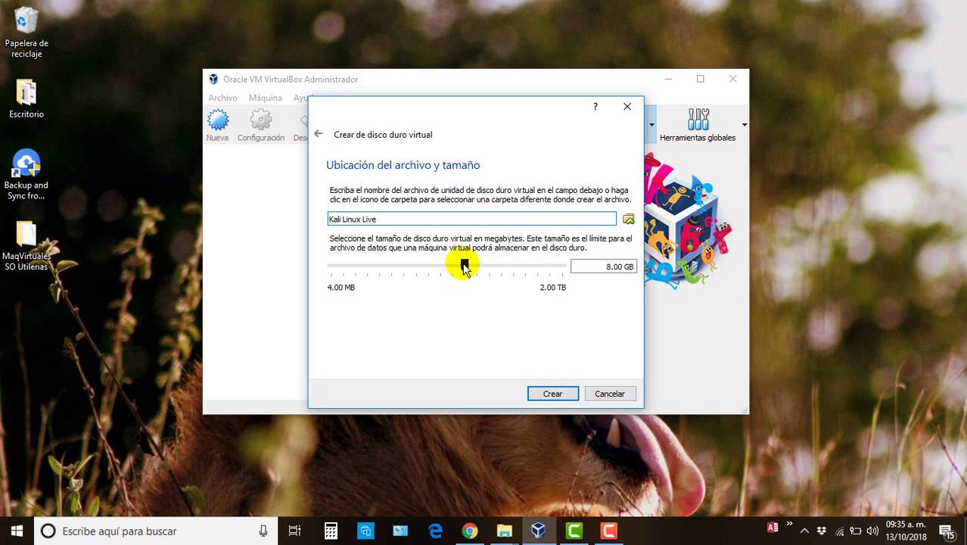
left_click_drag(462, 265, 492, 267)
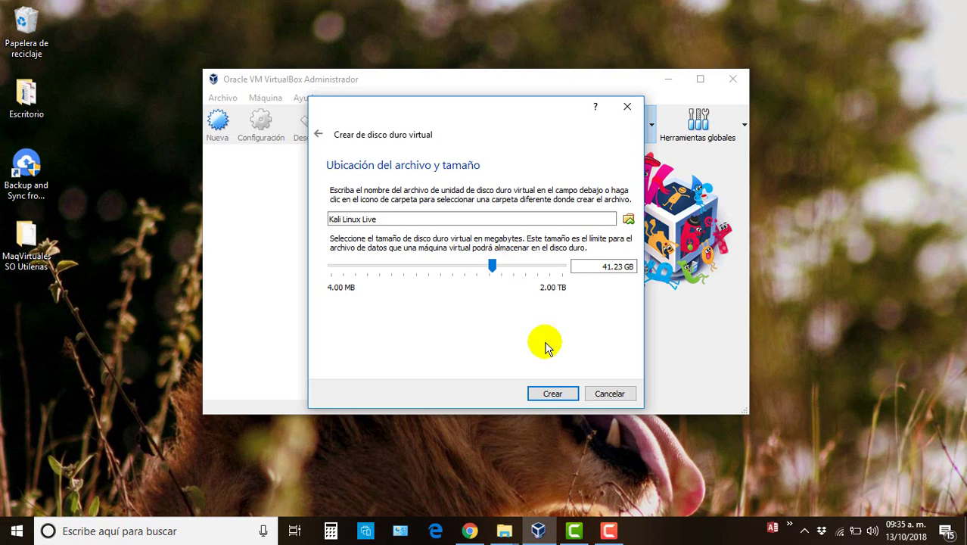
left_click(557, 395)
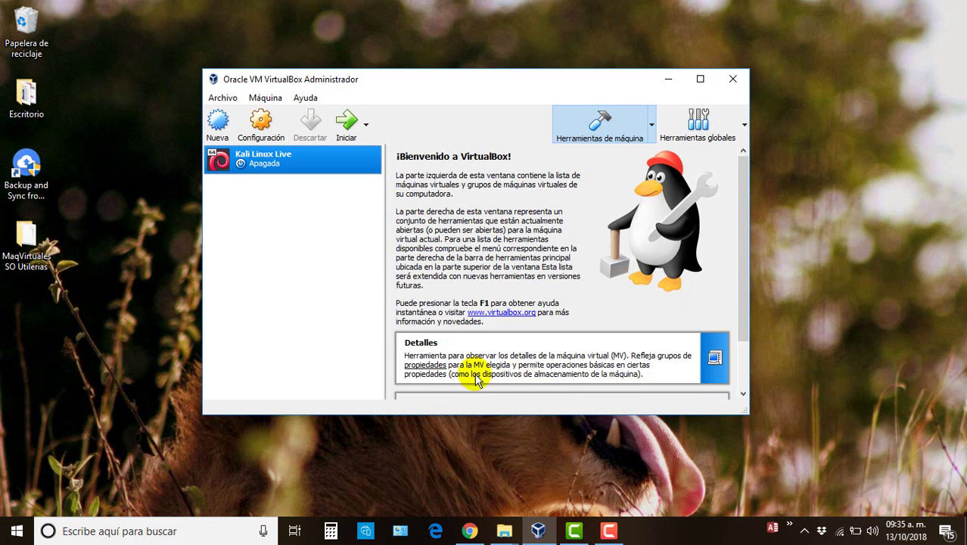
Step: Try to start the Kali Linux Live virtual machine
double_click(271, 163)
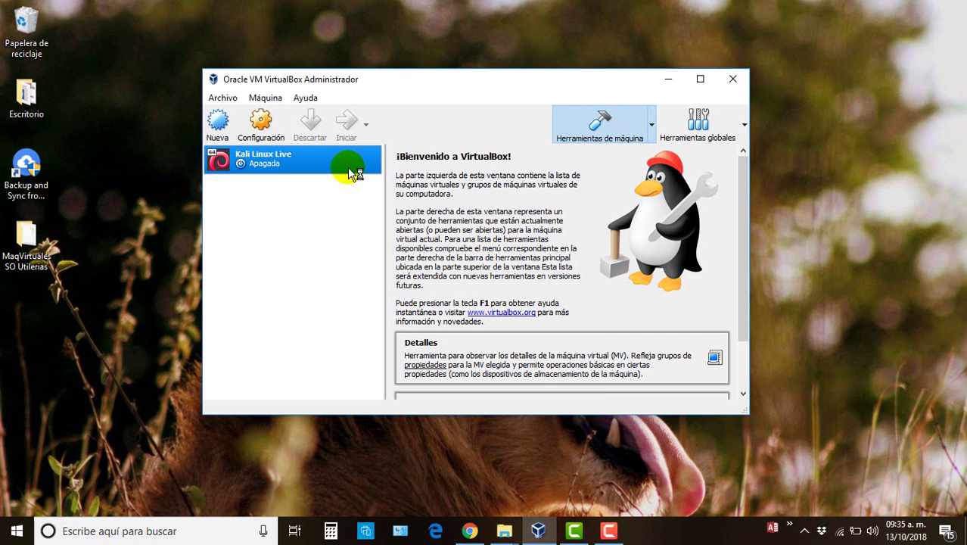
left_click(679, 538)
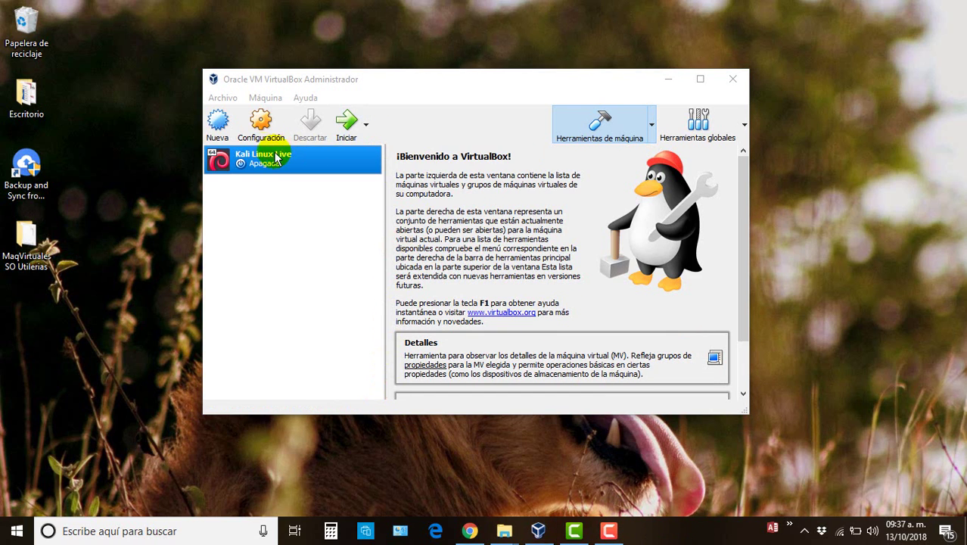
Step: Load kali-linux-2018.3a-amd64.iso into the empty IDE optical drive of the Kali Linux Live virtual machine
left_click(264, 126)
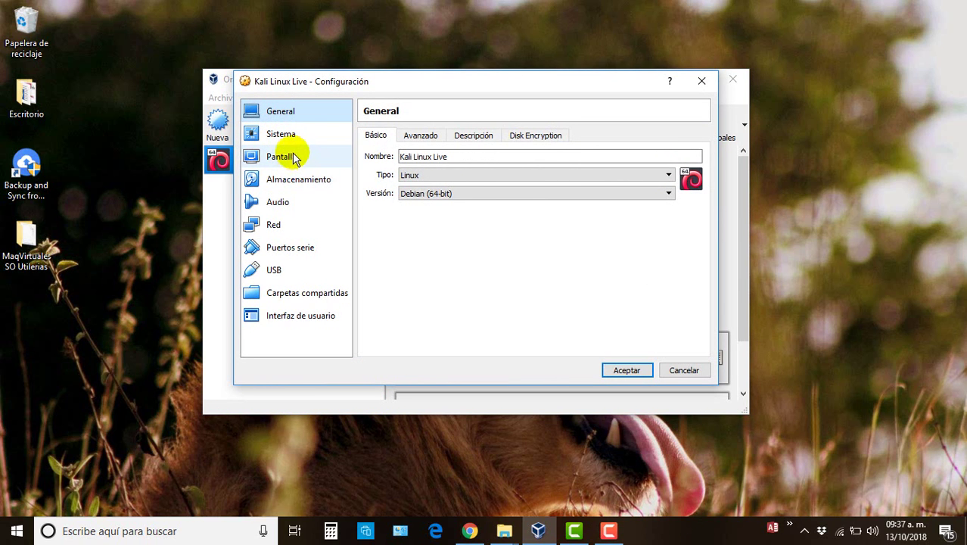
left_click(295, 178)
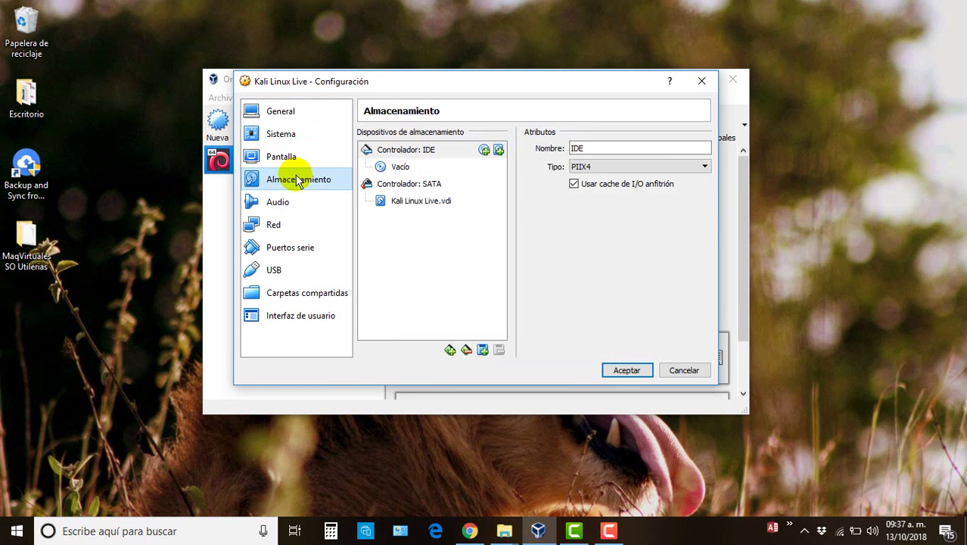
left_click(390, 171)
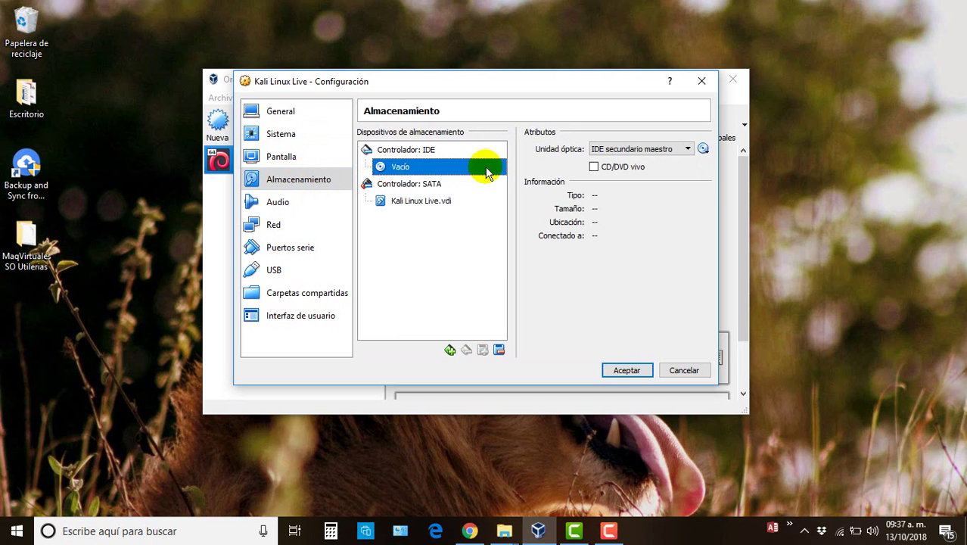
left_click(704, 149)
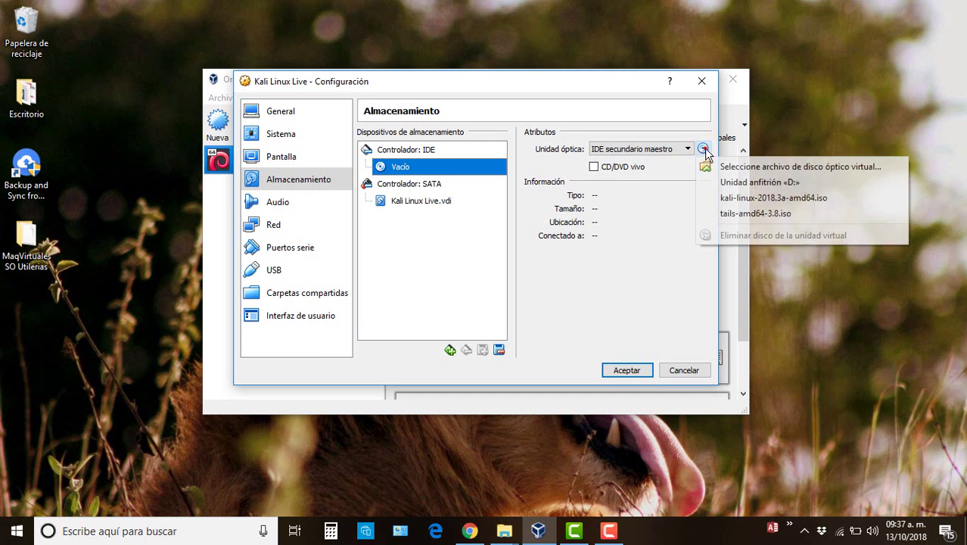
left_click(735, 165)
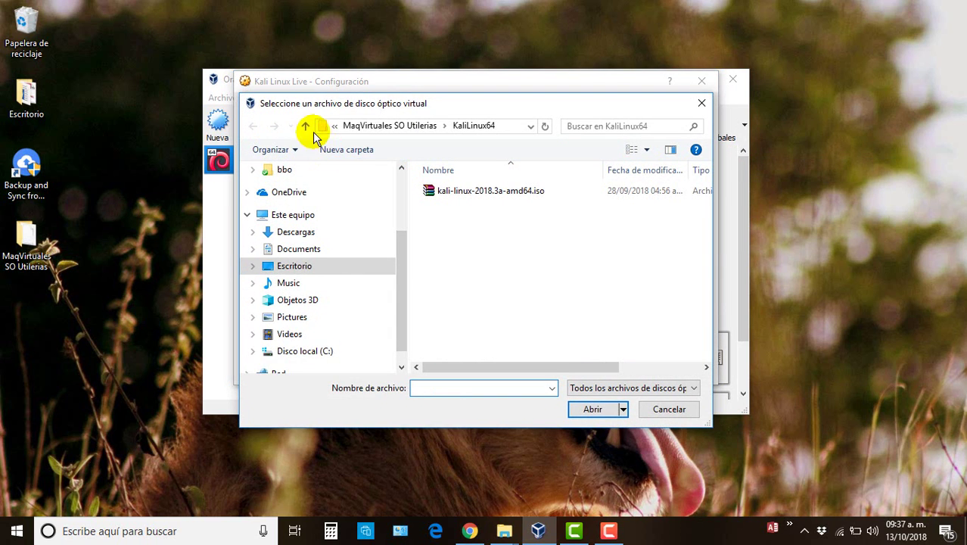
left_click(463, 192)
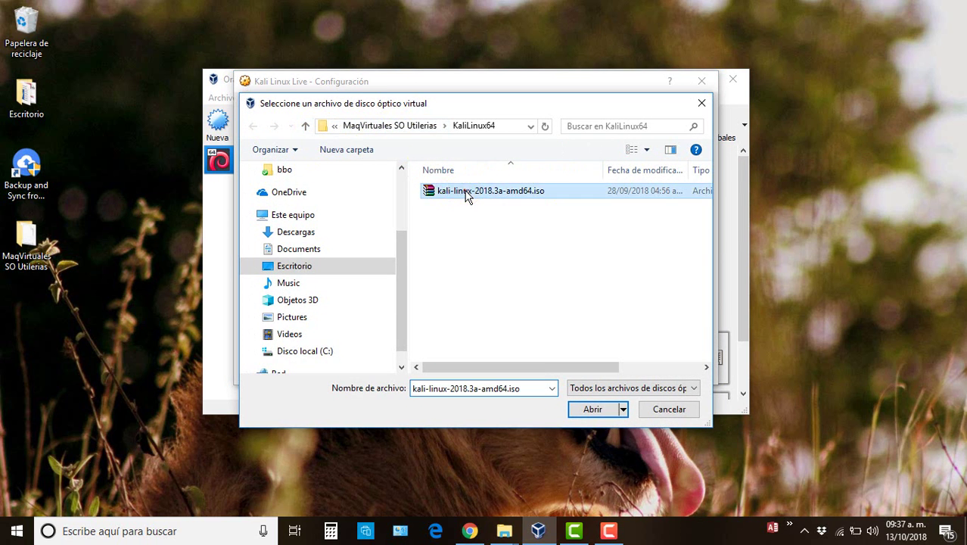
left_click(592, 409)
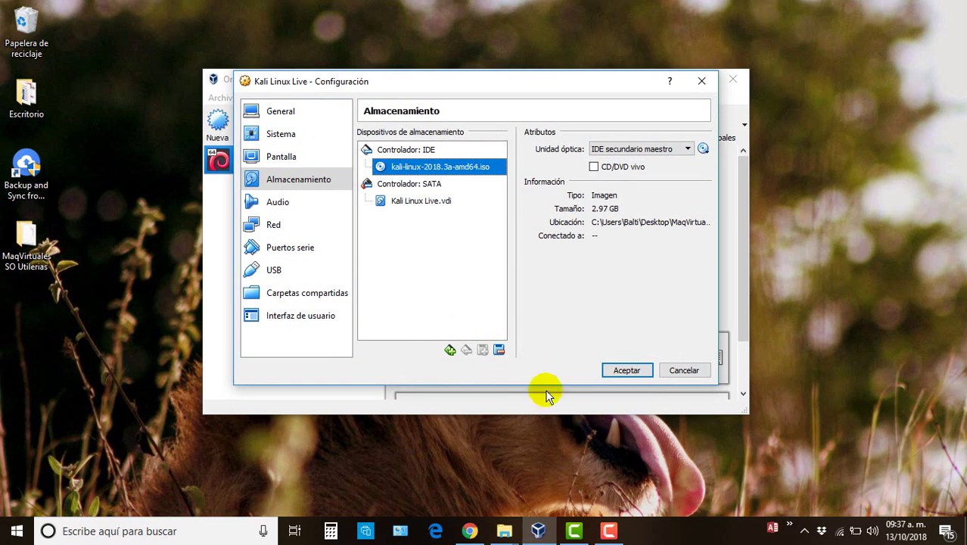
left_click(665, 534)
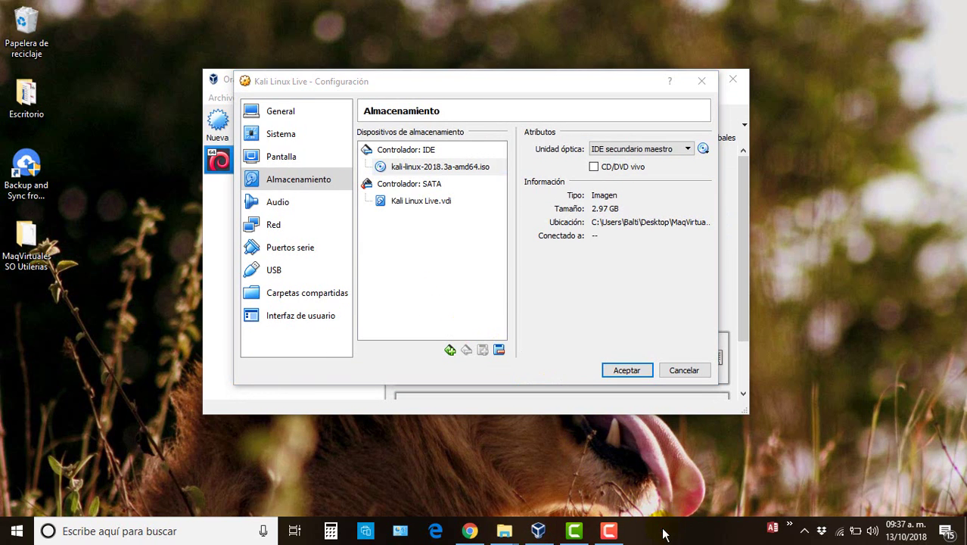
Step: Connect network adapter 1 as a bridged adapter (Adaptador puente) and save the virtual machine's settings
left_click(284, 227)
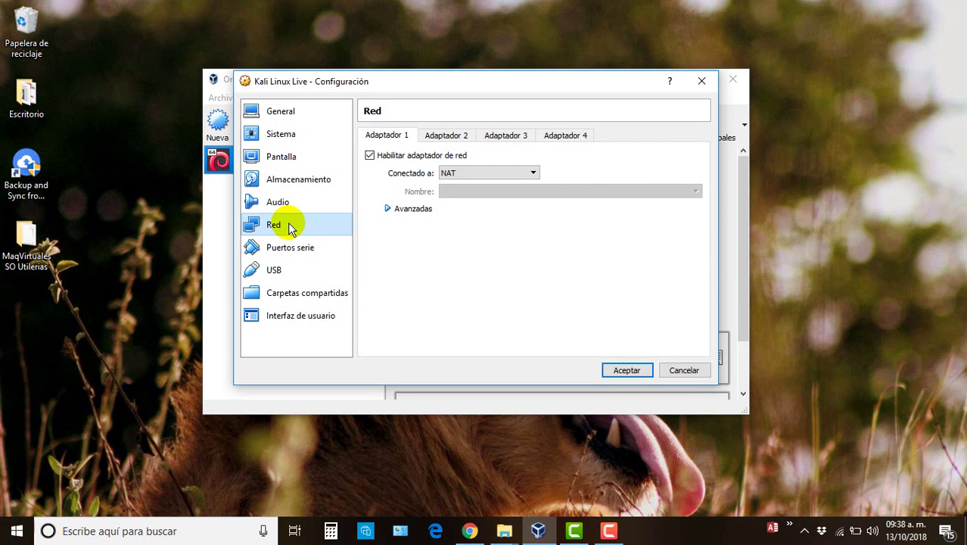
left_click(532, 174)
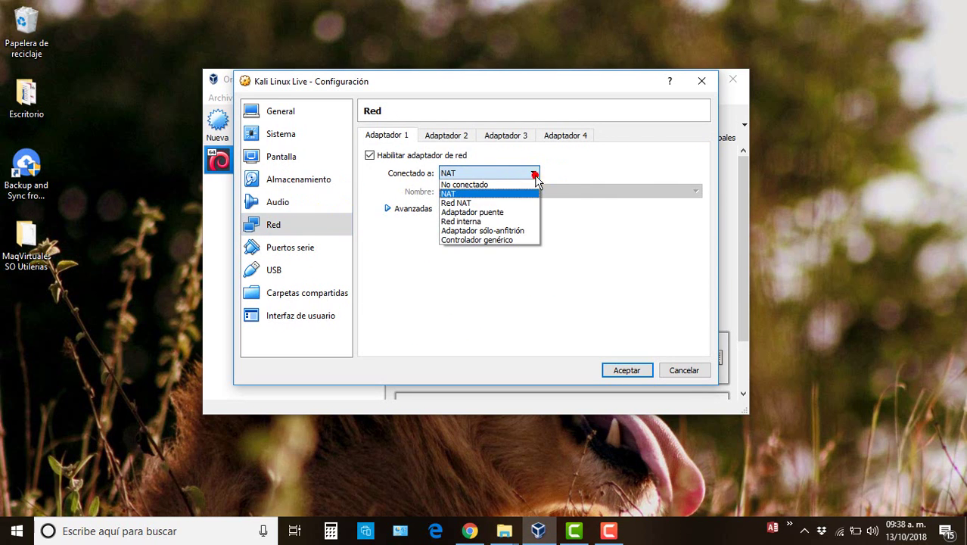
left_click(495, 212)
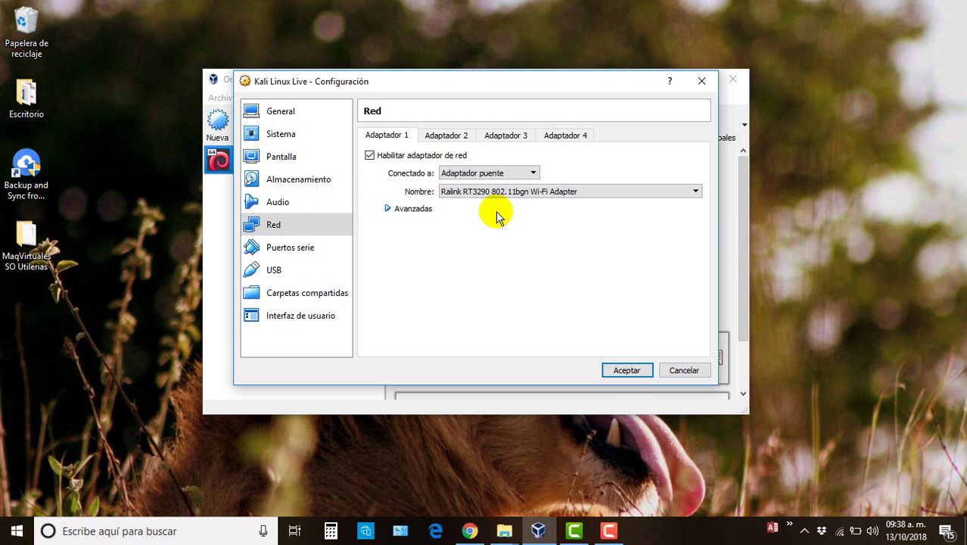
left_click(626, 371)
left_click(663, 528)
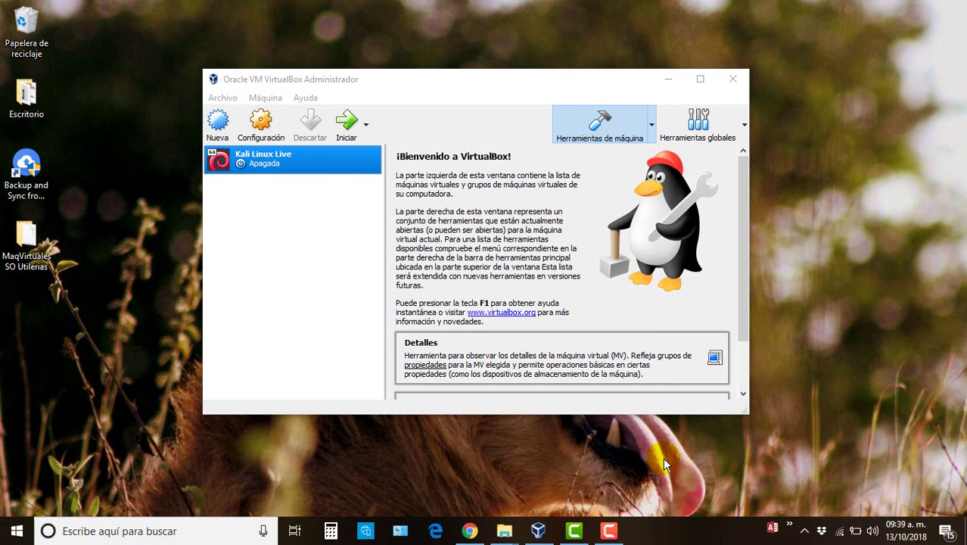
Step: Start the Kali Linux Live virtual machine and boot it with the Live (amd64) option, declining the mouse capture
left_click(299, 175)
left_click(347, 125)
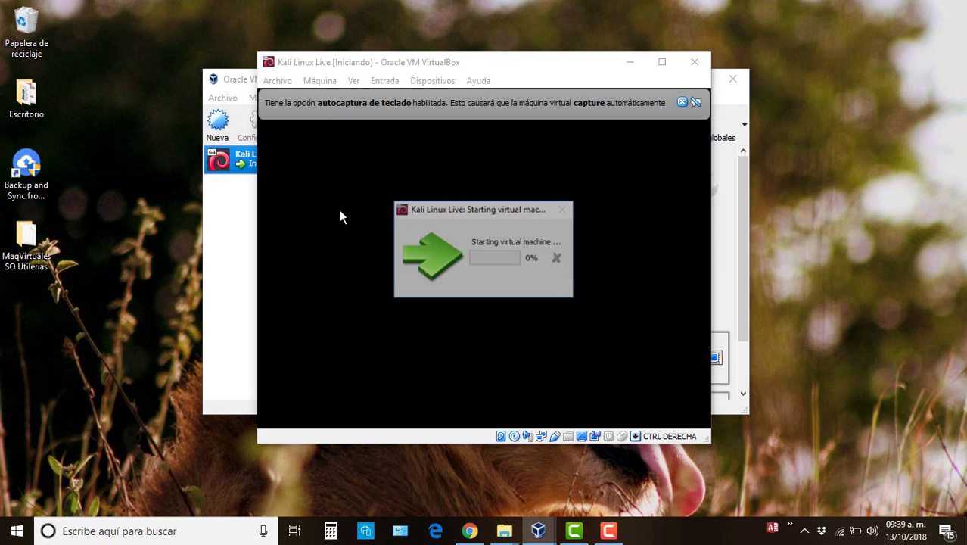
left_click(338, 210)
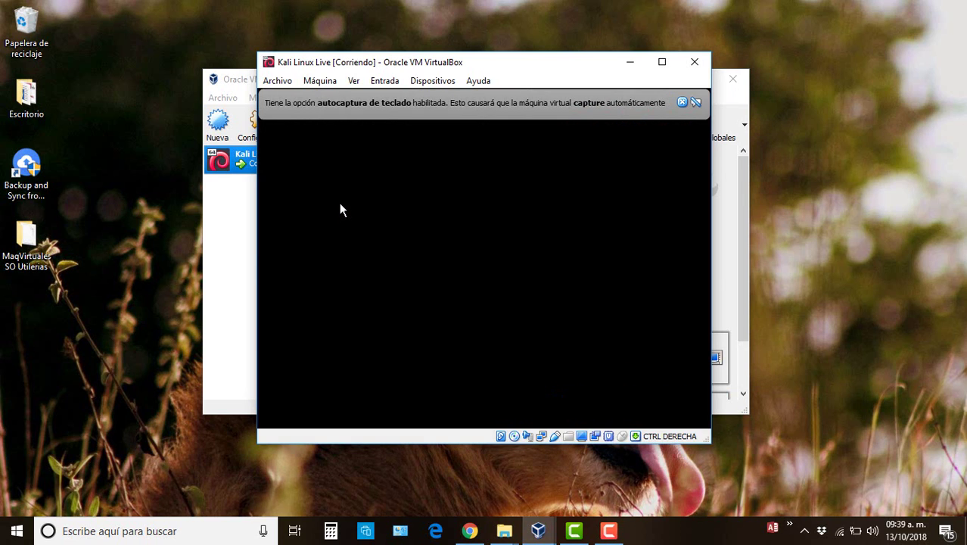
left_click(339, 204)
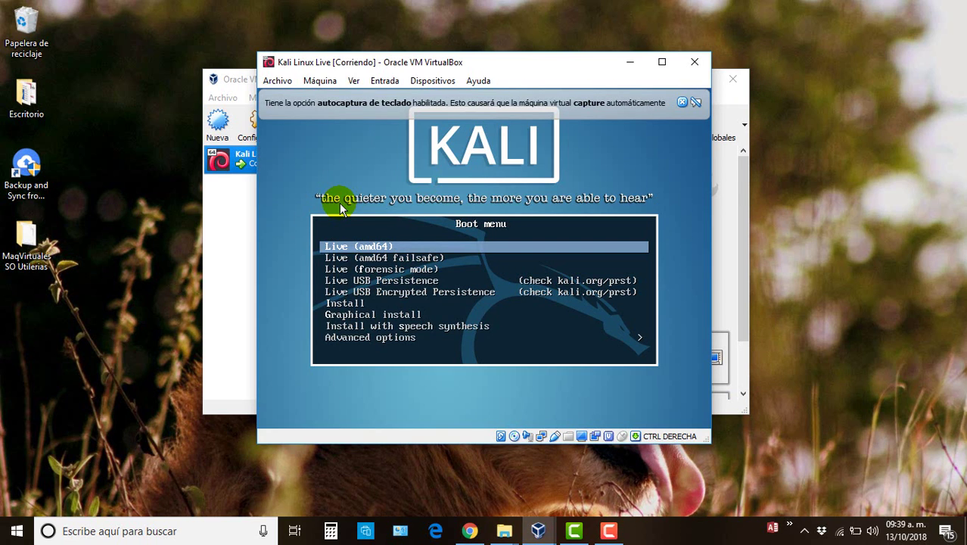
left_click(352, 245)
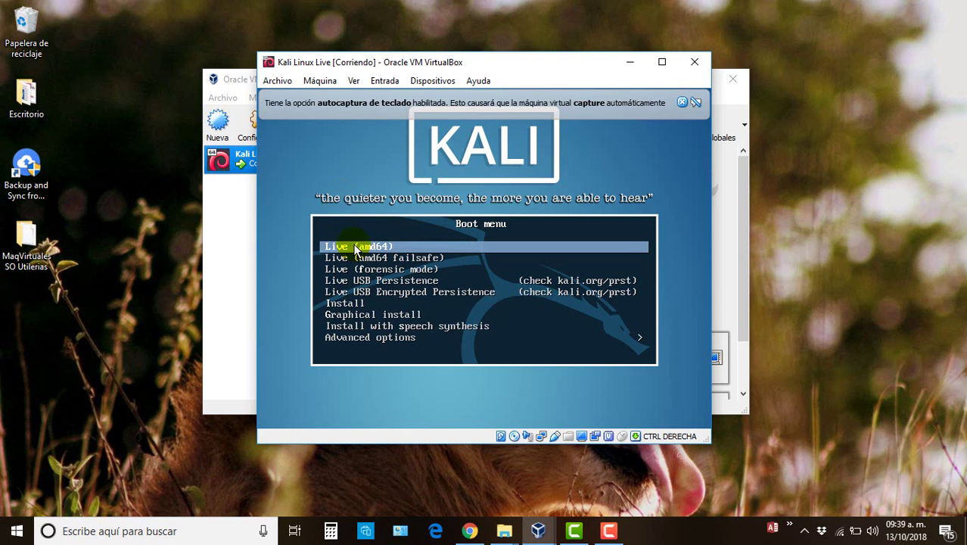
left_click(354, 248)
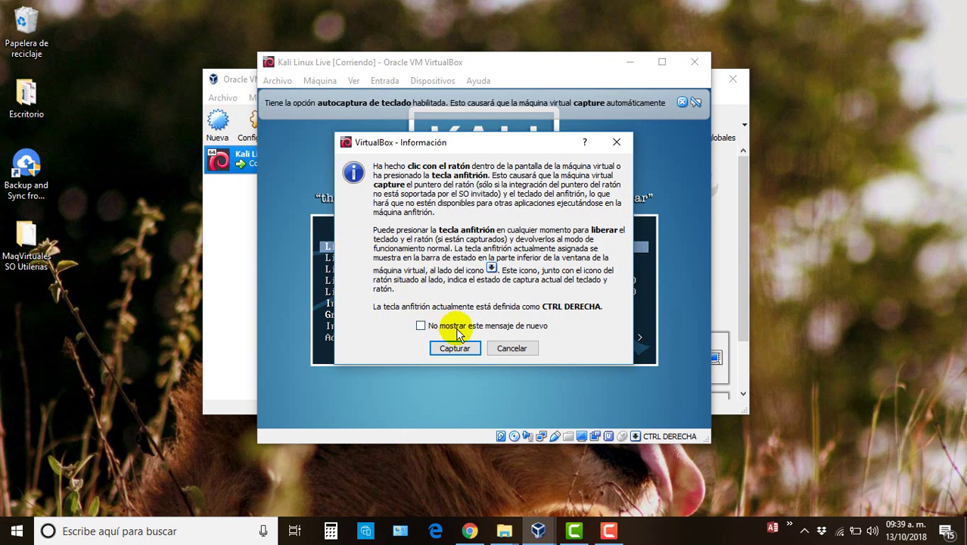
left_click(519, 352)
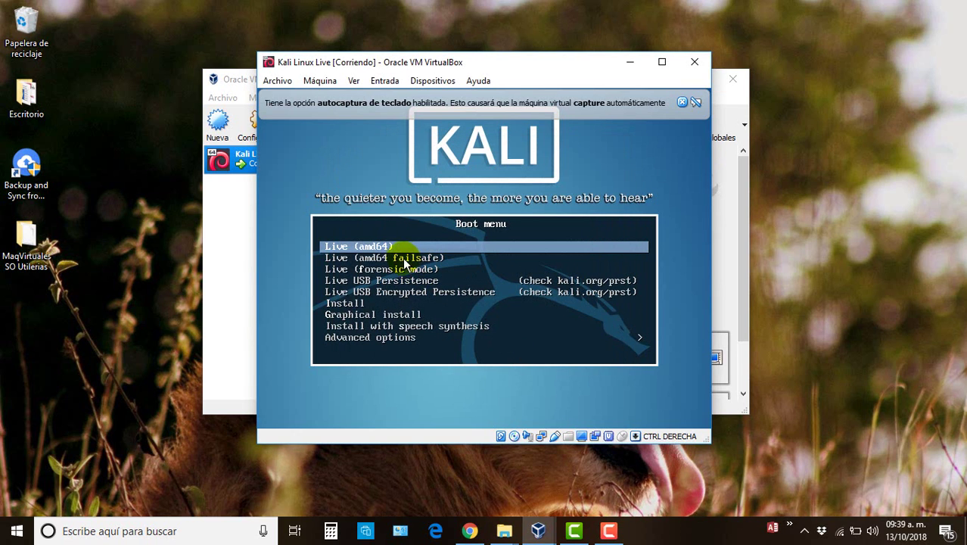
left_click(398, 250)
key("Return")
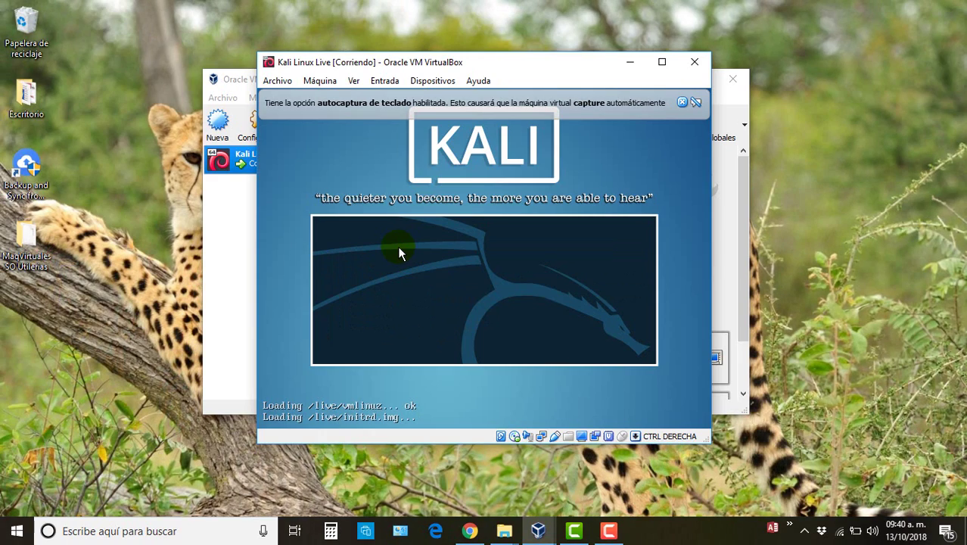